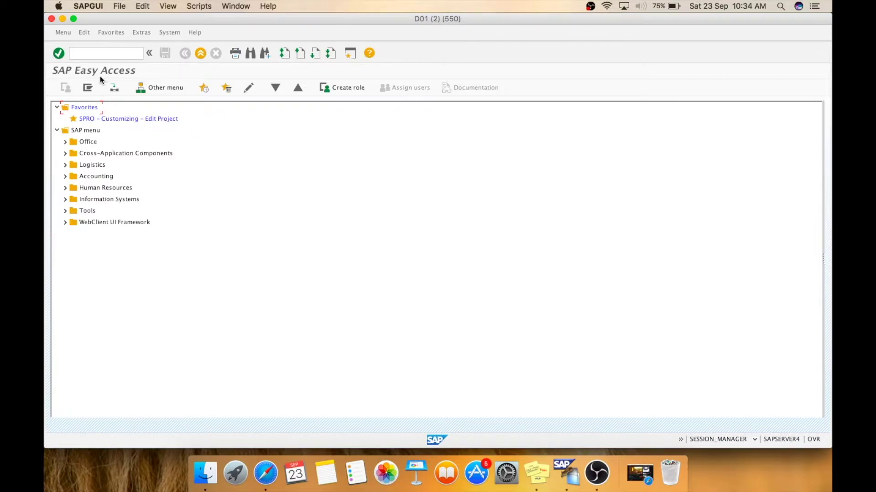
# Launch transaction ME21N to create a new purchase order
pyautogui.click(94, 53)
pyautogui.write('me')
pyautogui.write('21n')
pyautogui.press('Return')
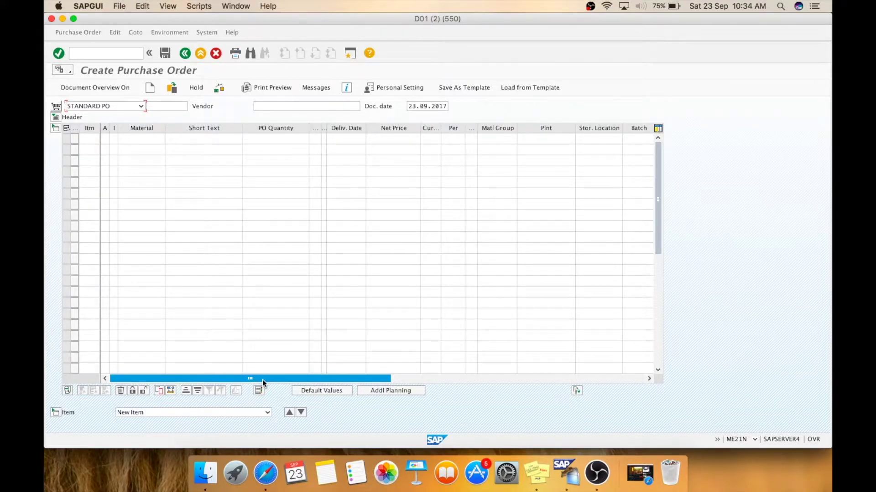
pyautogui.moveTo(262, 379); pyautogui.dragTo(503, 377)
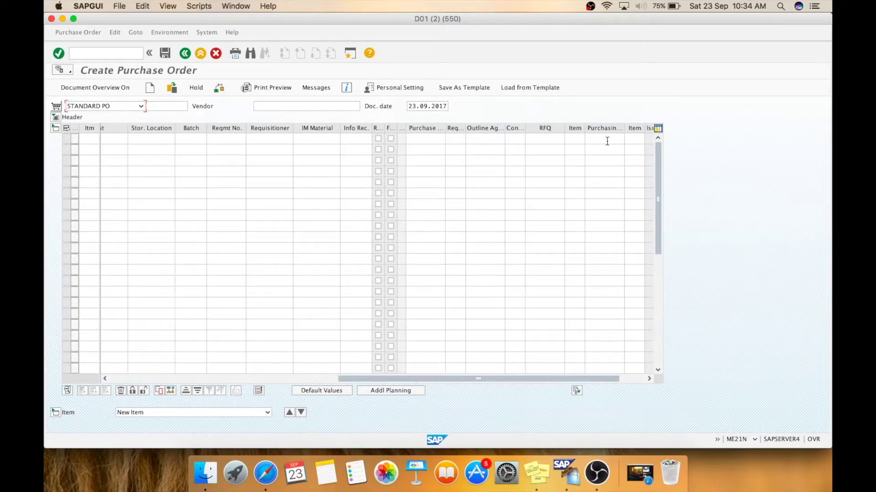
pyautogui.click(608, 141)
pyautogui.click(610, 149)
pyautogui.press('Return')
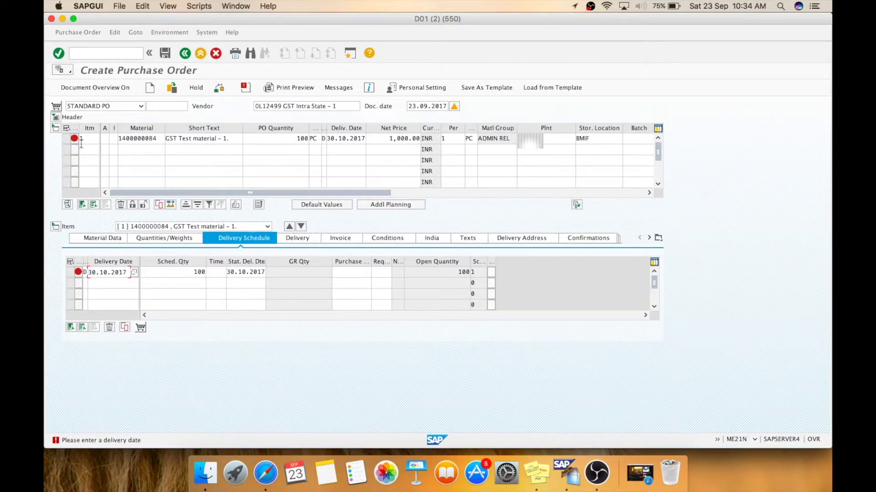
# Expand the PO header and show the Versions history, selecting version 1
pyautogui.click(57, 118)
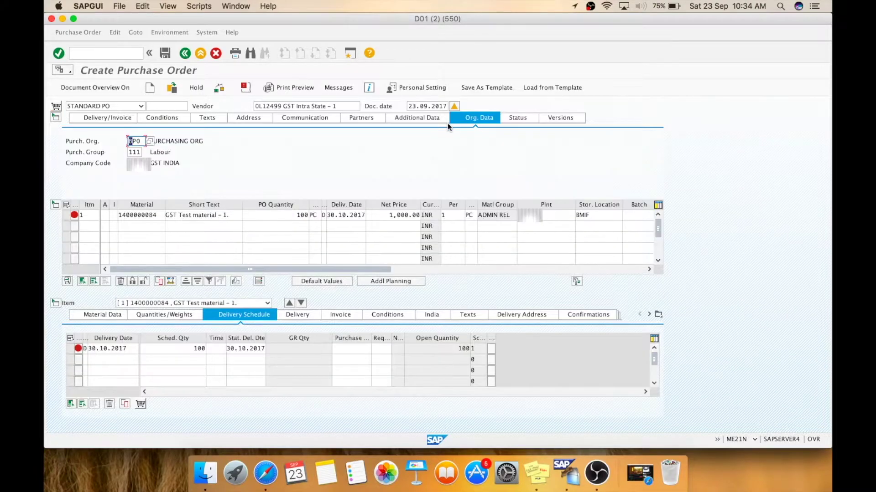
pyautogui.click(579, 120)
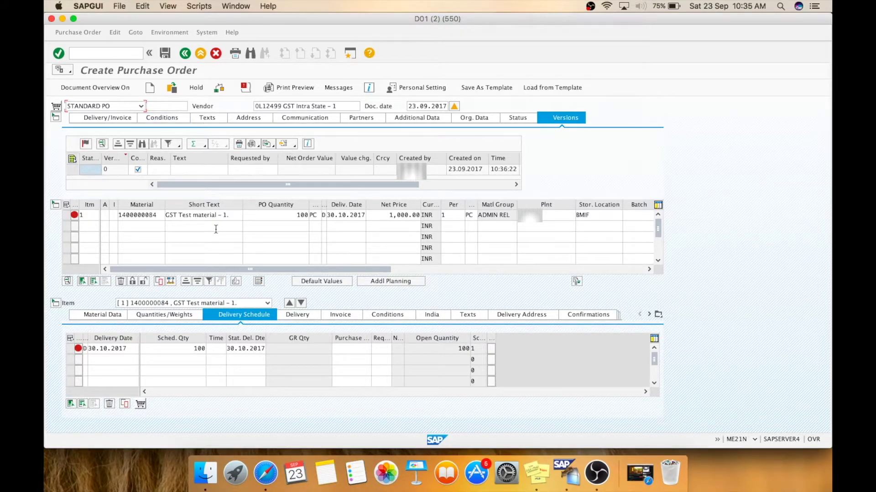
pyautogui.click(114, 169)
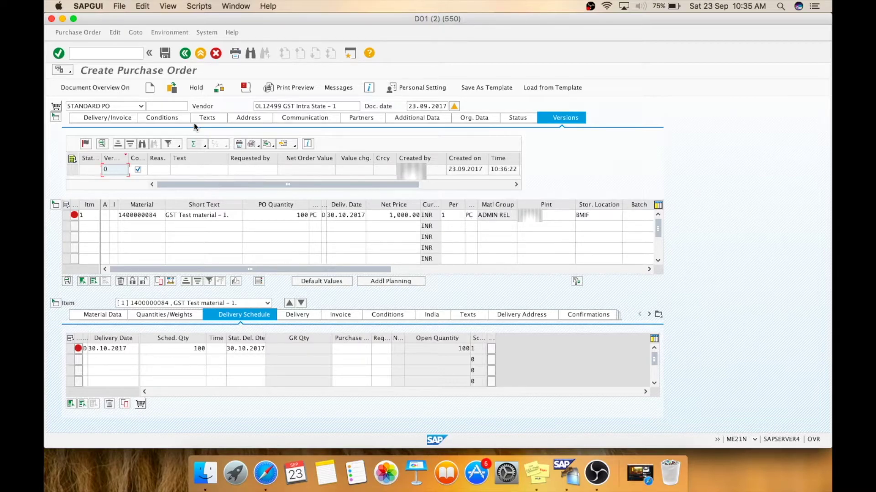
pyautogui.click(165, 55)
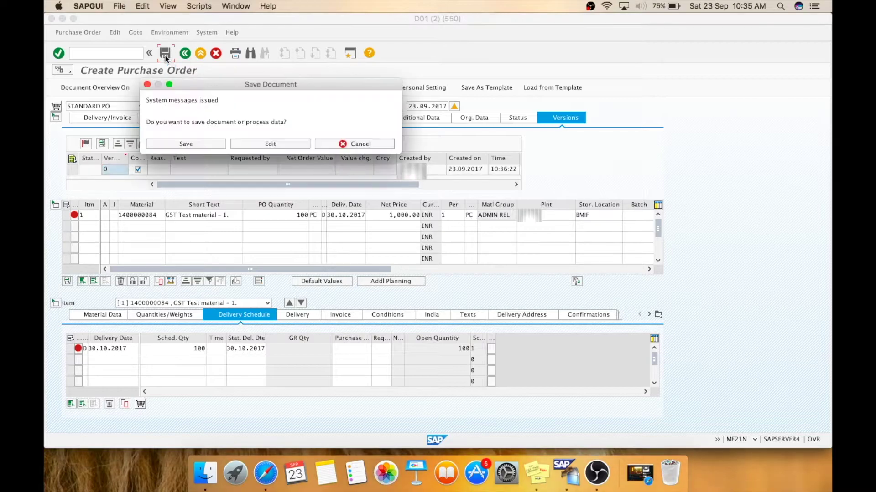
pyautogui.click(205, 144)
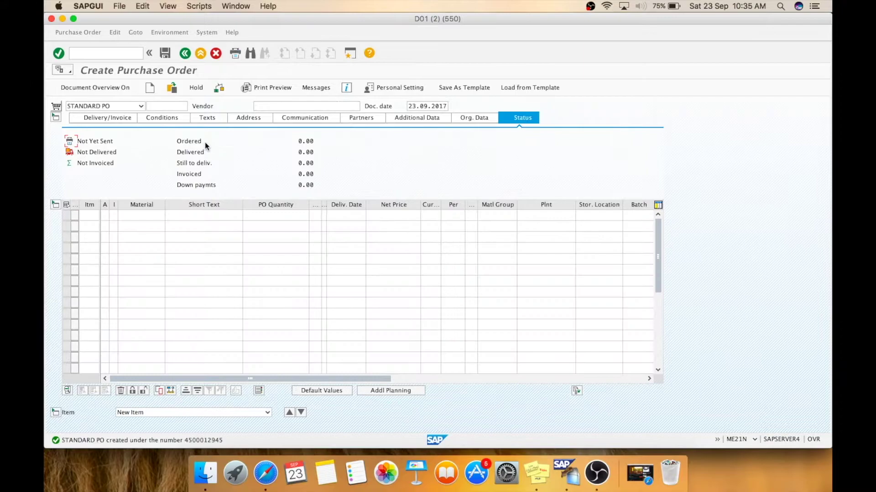
pyautogui.click(209, 440)
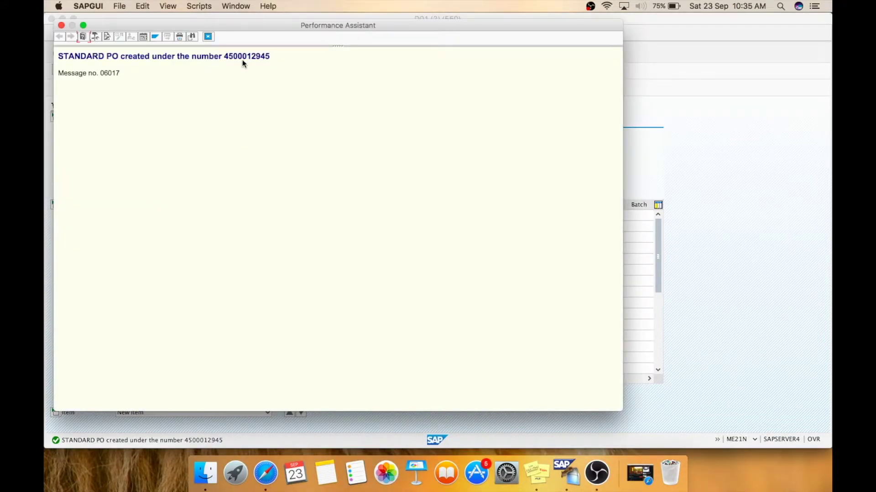
pyautogui.doubleClick(254, 55)
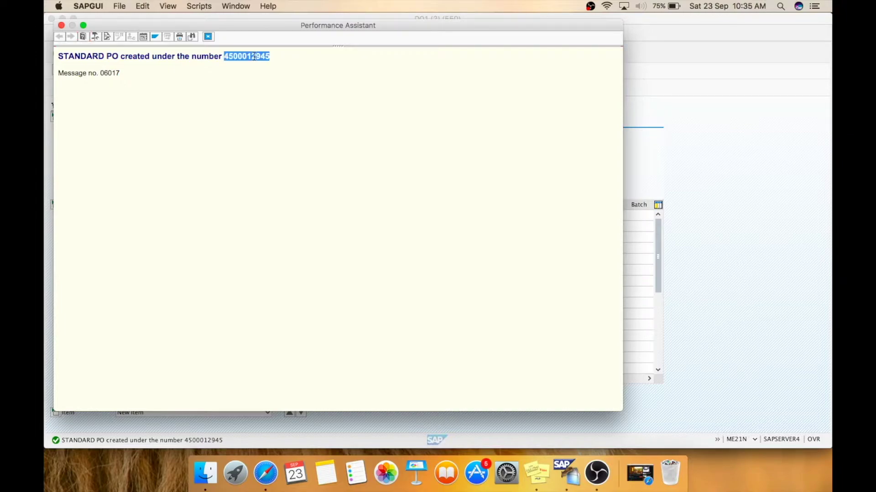
pyautogui.press('super+c')
pyautogui.click(62, 26)
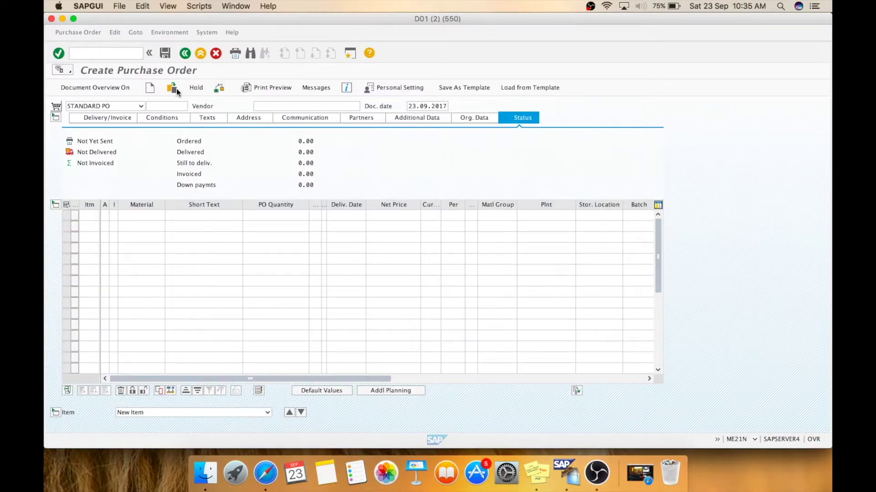
pyautogui.click(173, 89)
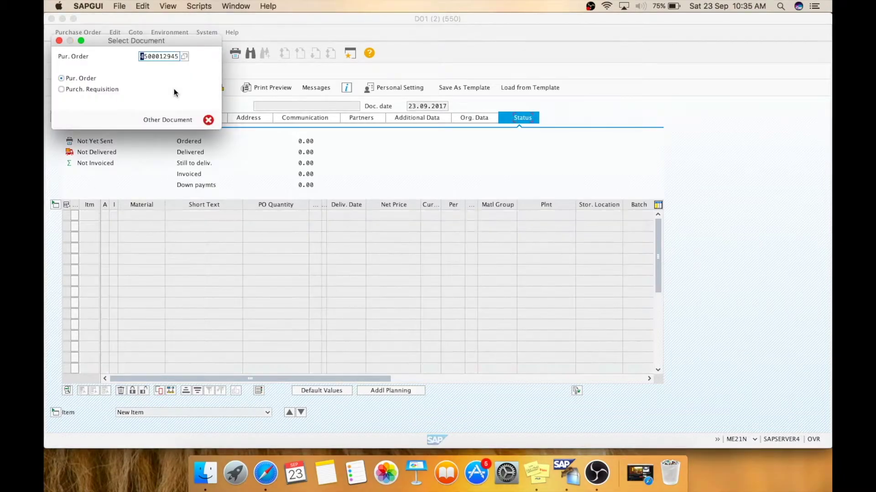
pyautogui.press('super+v')
pyautogui.press('Return')
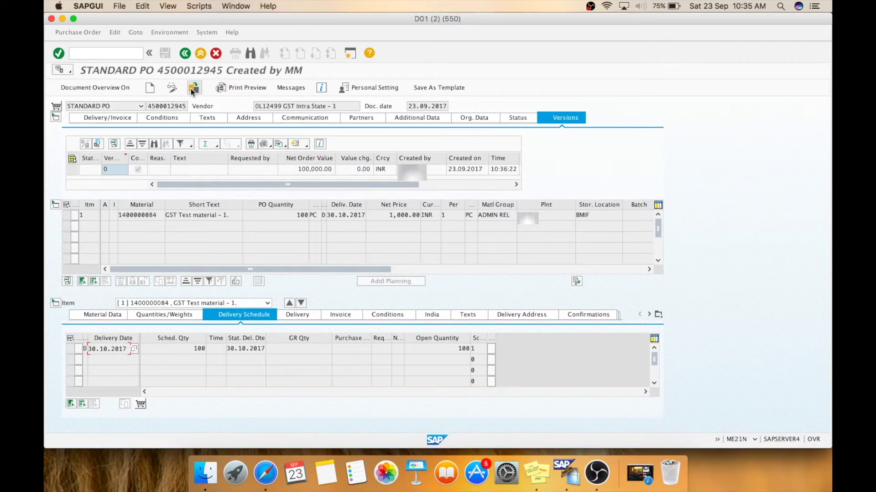
pyautogui.click(172, 90)
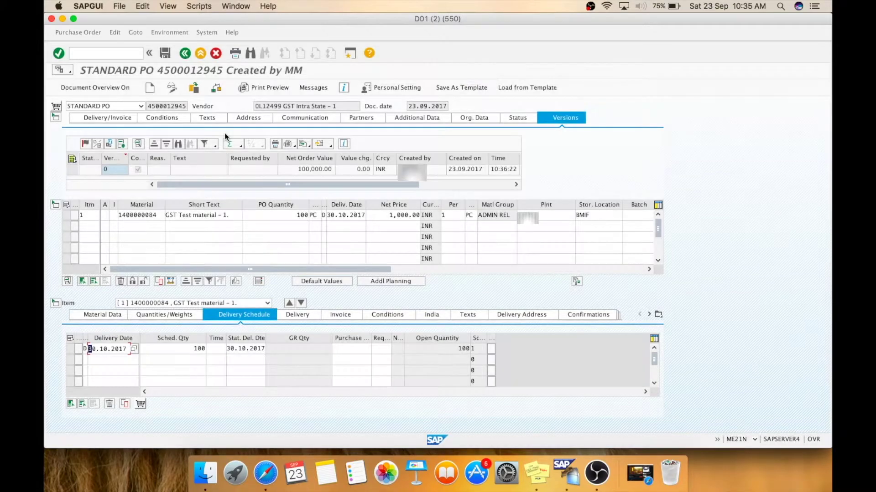
# Change item 1's net price from 1,000 to 10,000 INR
pyautogui.click(383, 218)
pyautogui.press('Right')
pyautogui.press('Right')
pyautogui.press('Right')
pyautogui.press('Right')
pyautogui.press('Right')
pyautogui.press('Right')
pyautogui.press('Right')
pyautogui.press('BackSpace')
pyautogui.press('BackSpace')
pyautogui.press('BackSpace')
pyautogui.press('BackSpace')
pyautogui.press('BackSpace')
pyautogui.press('BackSpace')
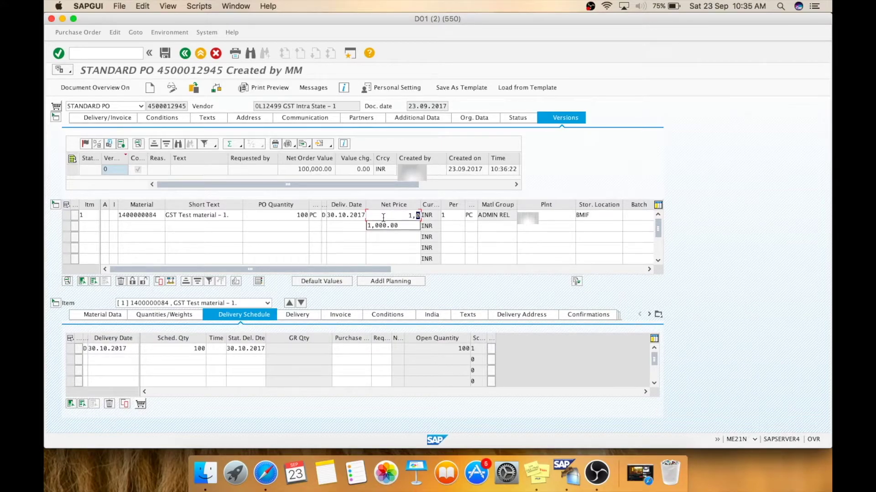
pyautogui.write('1')
pyautogui.write('000')
pyautogui.write('00')
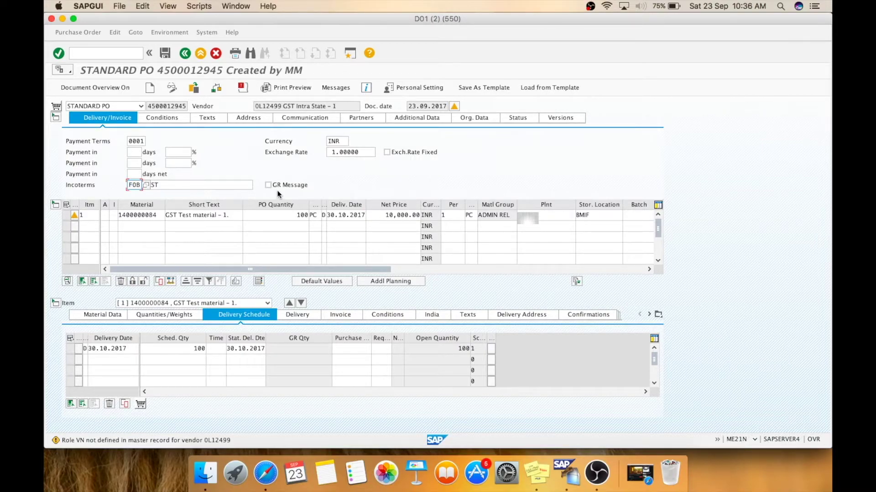
# Check the PO and give version 1 reason 0001 Amendment to Rate
pyautogui.click(216, 88)
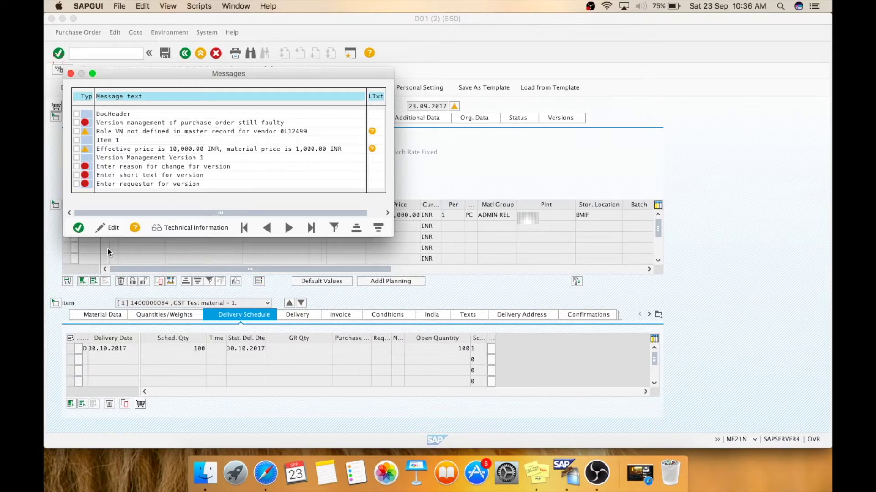
pyautogui.click(79, 228)
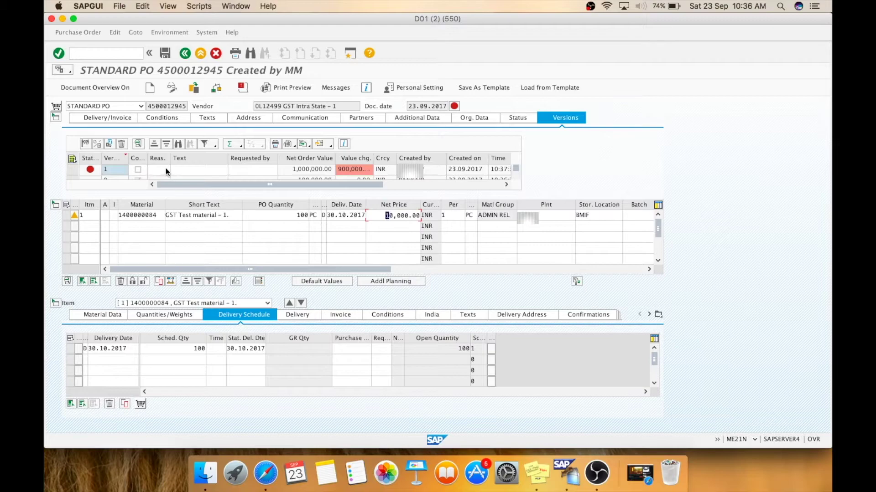
pyautogui.click(166, 171)
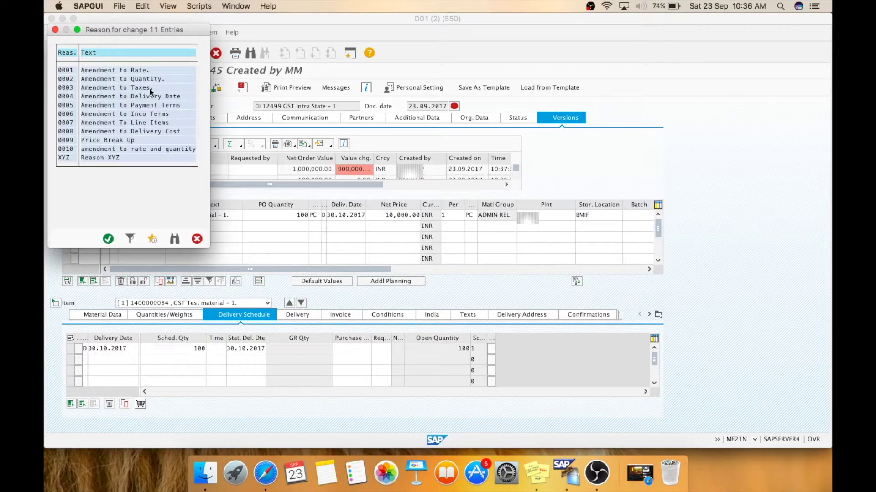
pyautogui.doubleClick(66, 71)
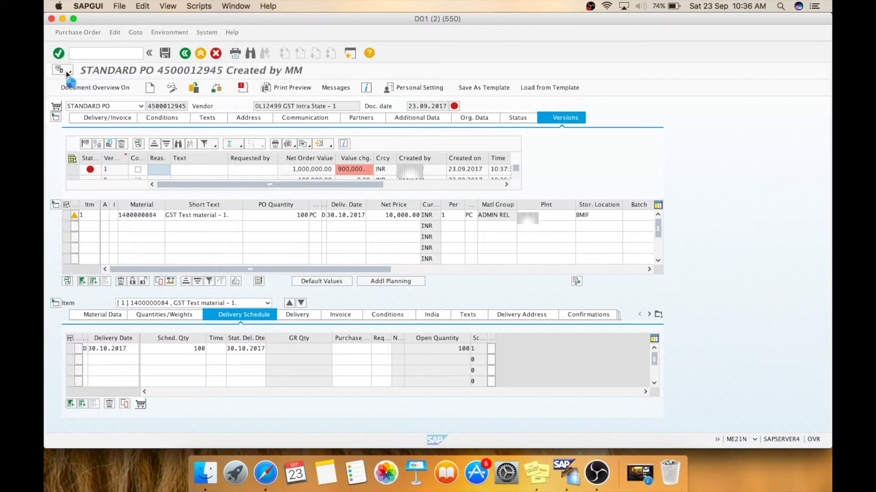
pyautogui.click(257, 172)
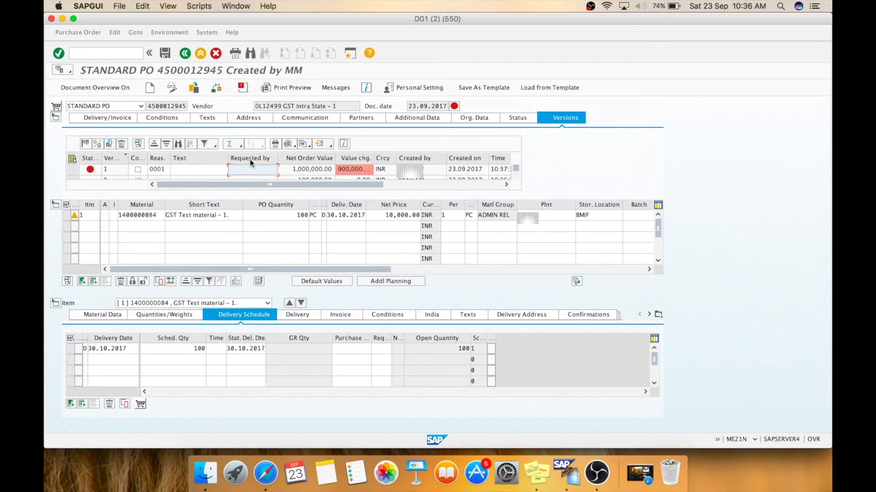
pyautogui.click(218, 91)
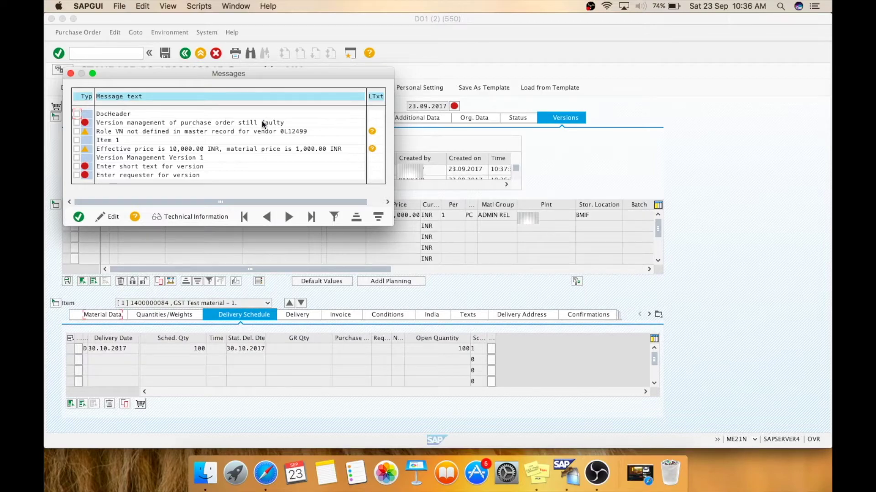
pyautogui.click(79, 217)
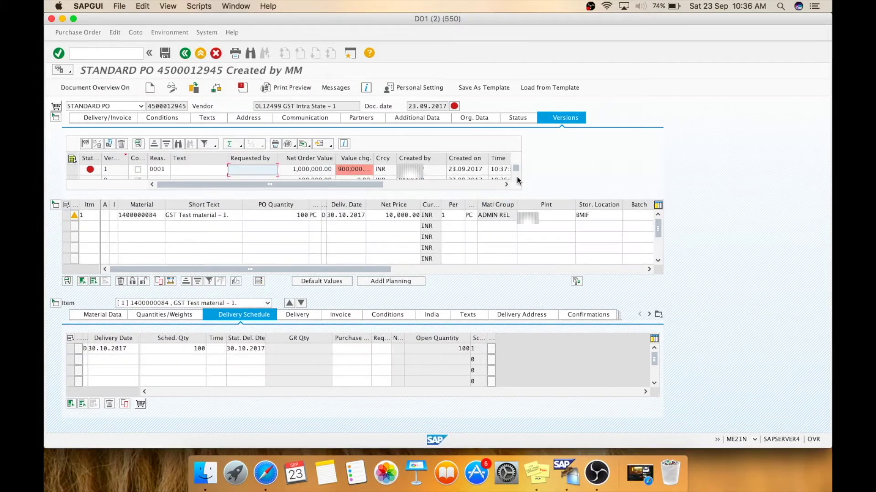
pyautogui.scroll(-1, 517, 181)
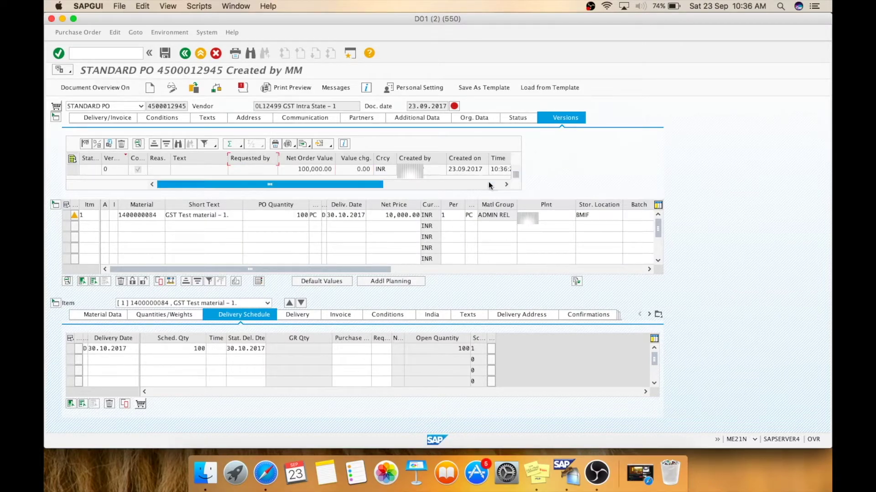
# Enter version 1 text 'change' and requester 'test', then confirm the entries
pyautogui.click(55, 304)
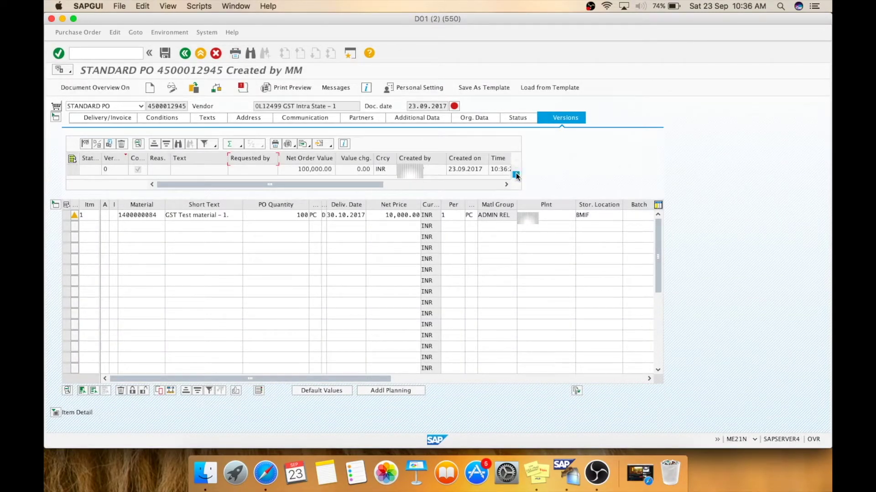
pyautogui.moveTo(516, 177); pyautogui.dragTo(517, 169)
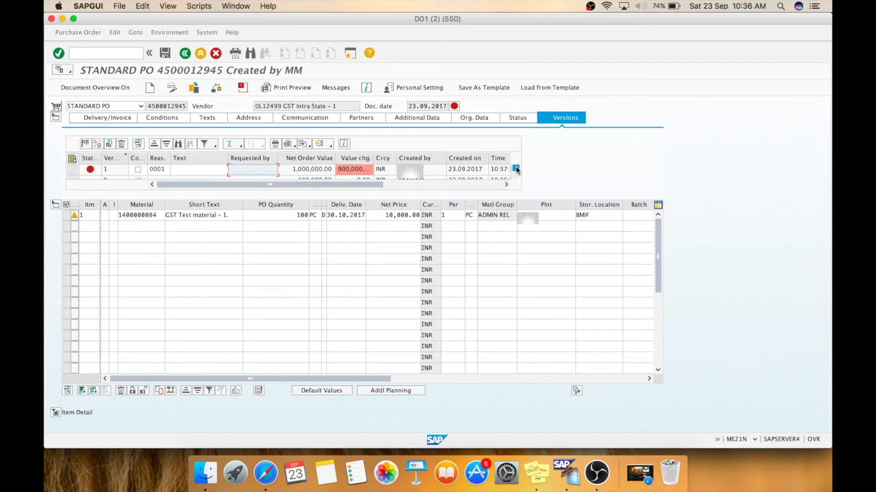
pyautogui.click(111, 171)
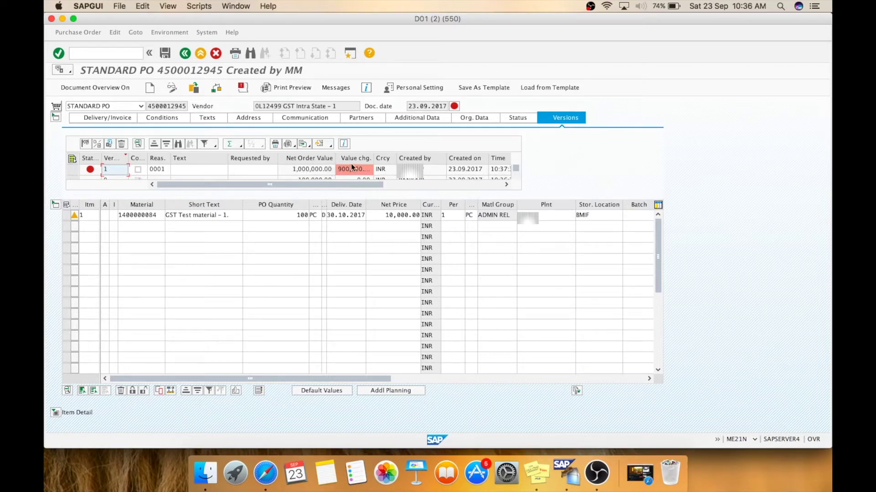
pyautogui.click(207, 172)
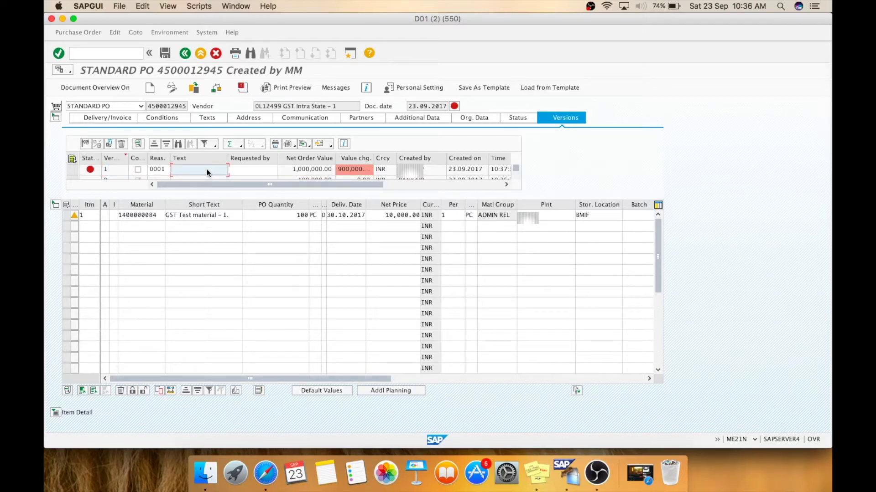
pyautogui.write('change')
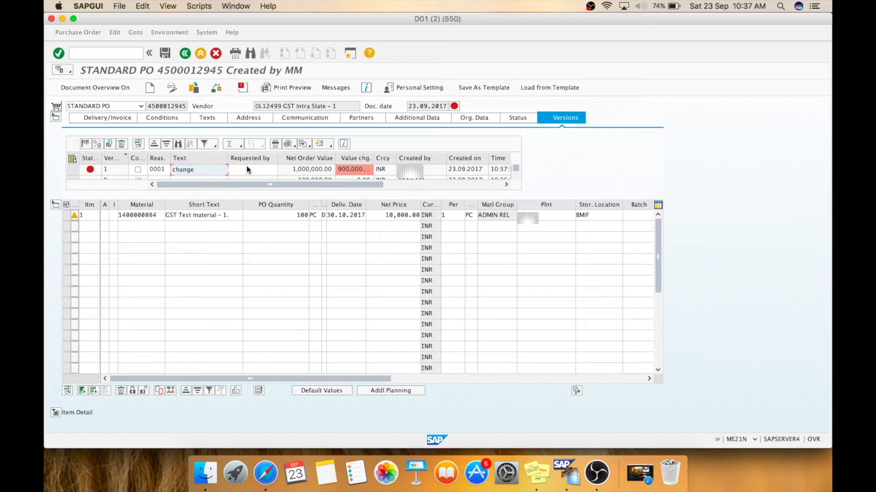
pyautogui.click(247, 170)
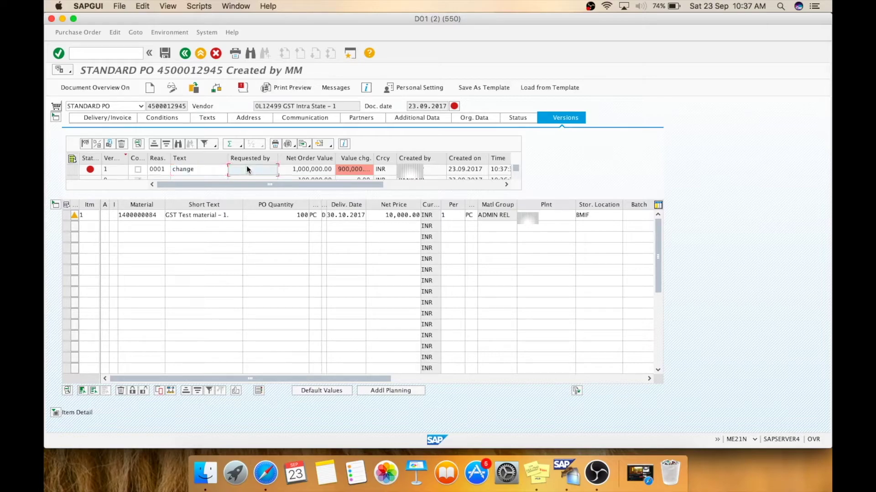
pyautogui.write('test')
pyautogui.press('Return')
pyautogui.click(217, 90)
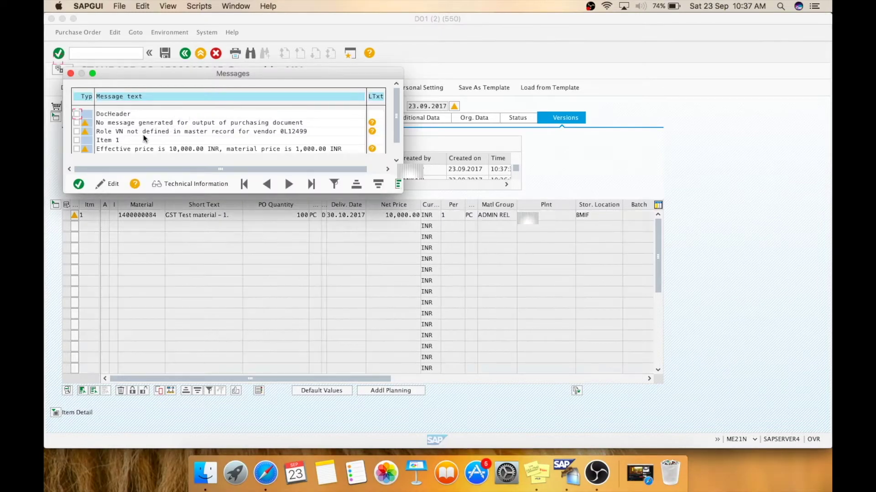
pyautogui.click(78, 184)
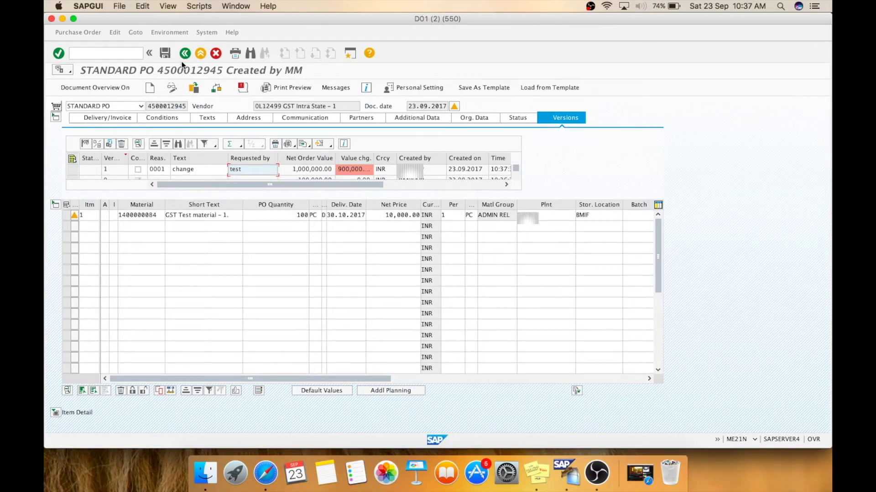
pyautogui.click(166, 54)
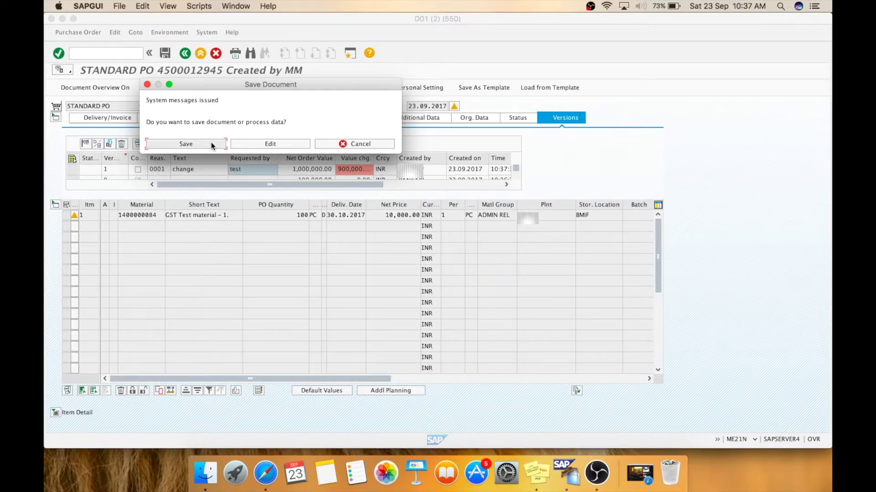
pyautogui.click(211, 144)
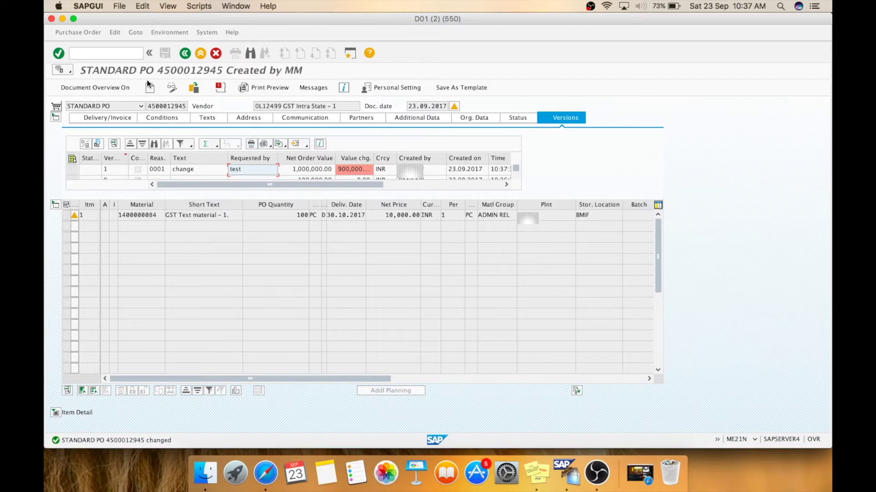
# Run OLME then SPRO and open the SAP Reference IMG
pyautogui.click(114, 53)
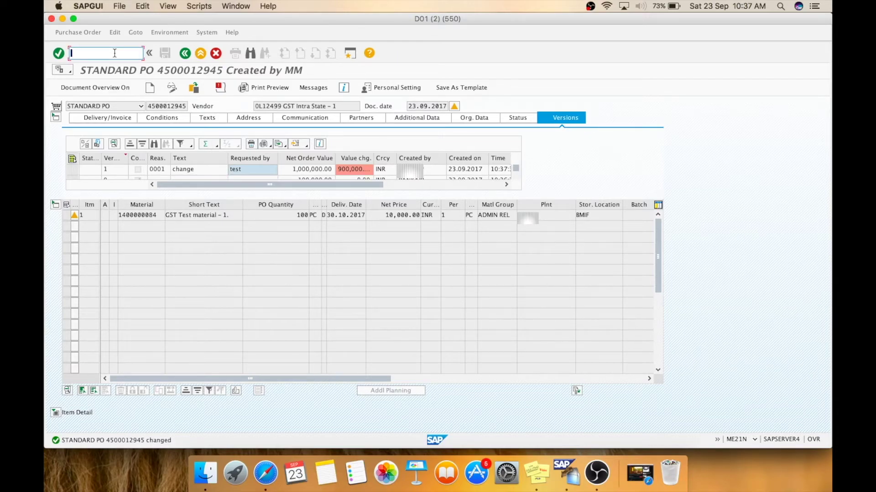
pyautogui.write('/nolm')
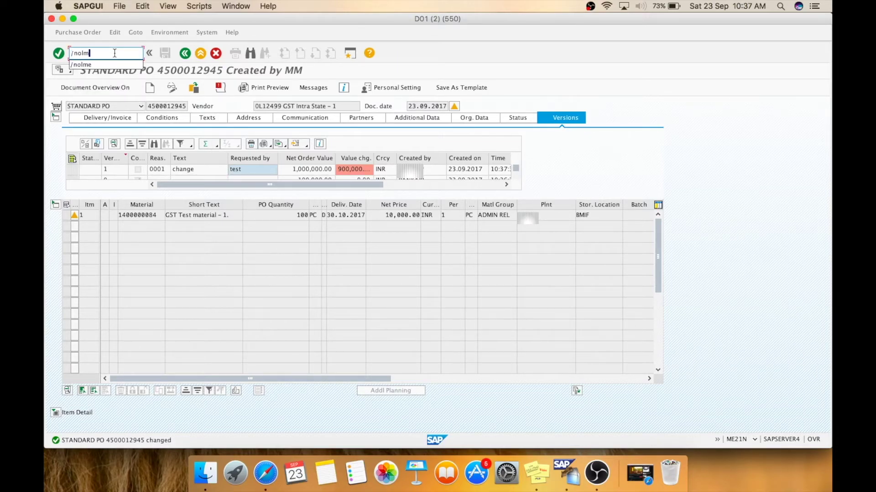
pyautogui.write('e')
pyautogui.press('Return')
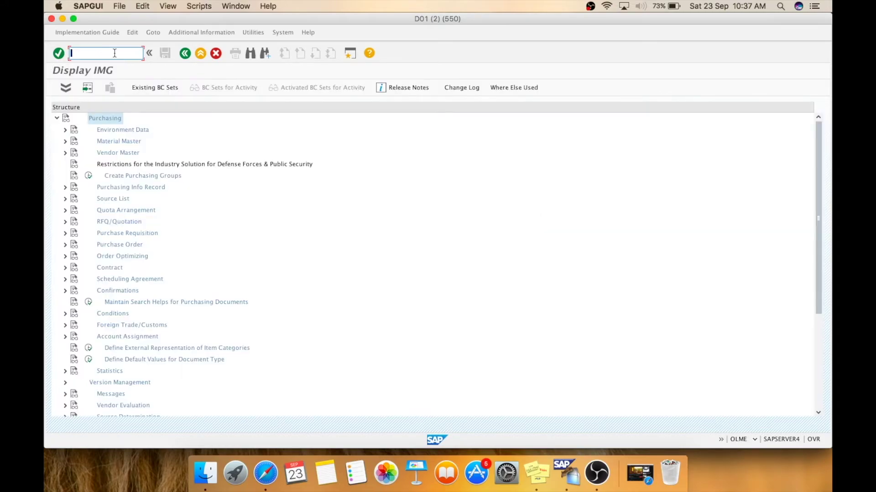
pyautogui.write('/')
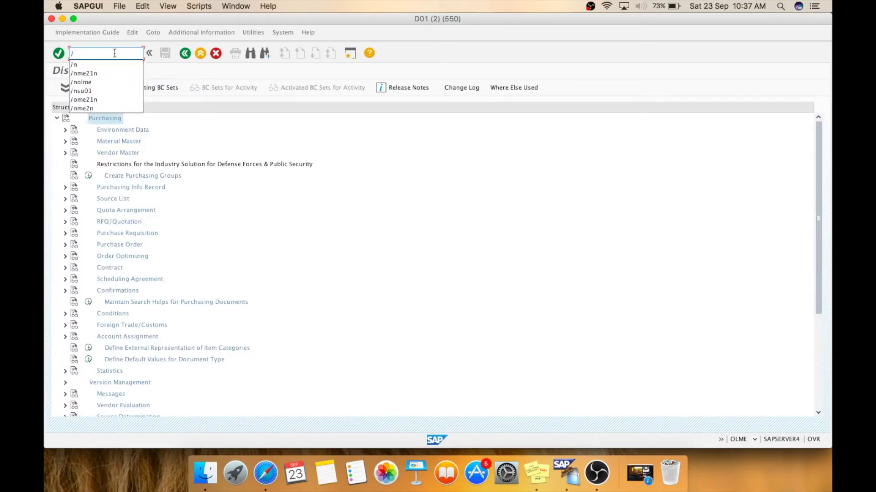
pyautogui.write('nspro')
pyautogui.press('Return')
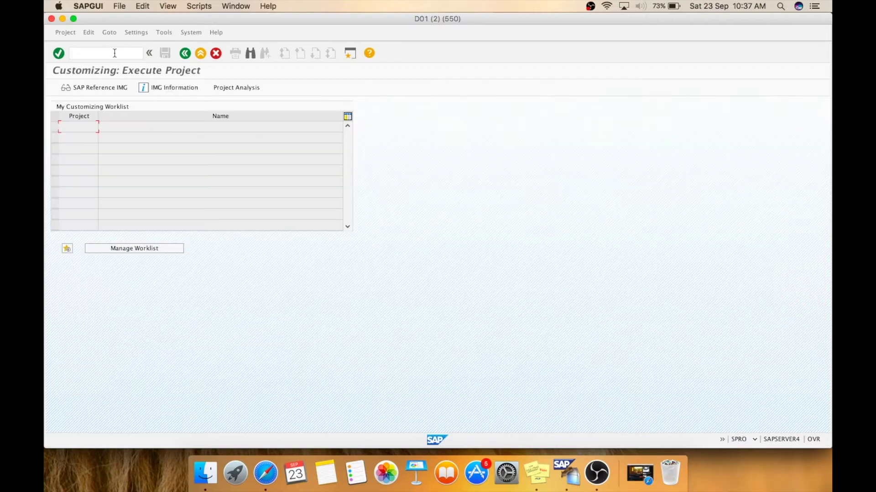
pyautogui.click(98, 89)
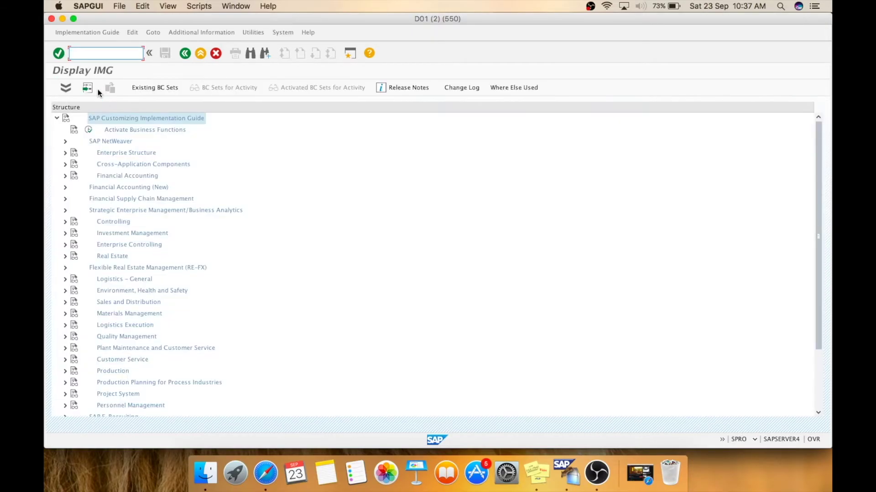
# Expand Materials Management > Purchasing > Version Management and open the external purchasing documents setup
pyautogui.click(65, 315)
pyautogui.click(73, 349)
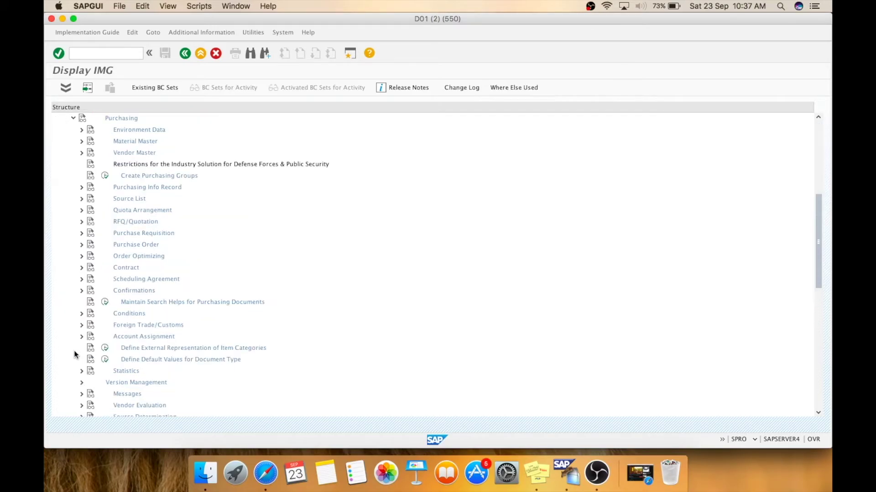
pyautogui.scroll(-5, 242, 274)
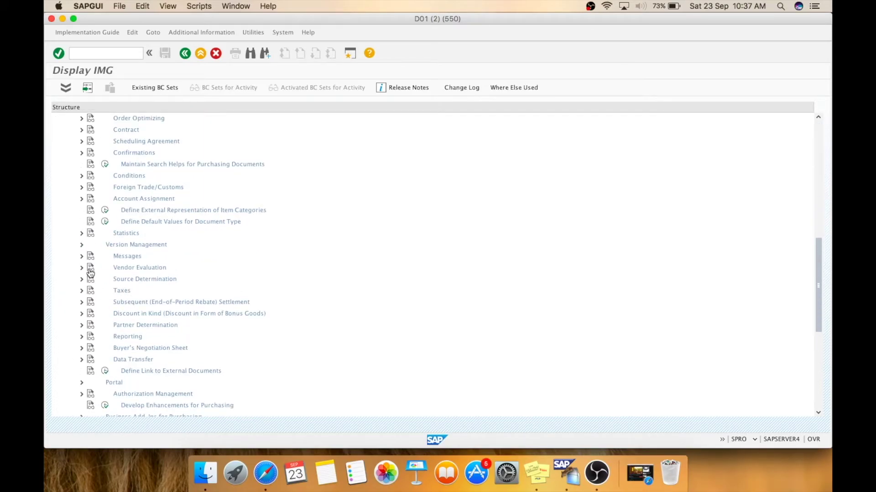
pyautogui.click(82, 245)
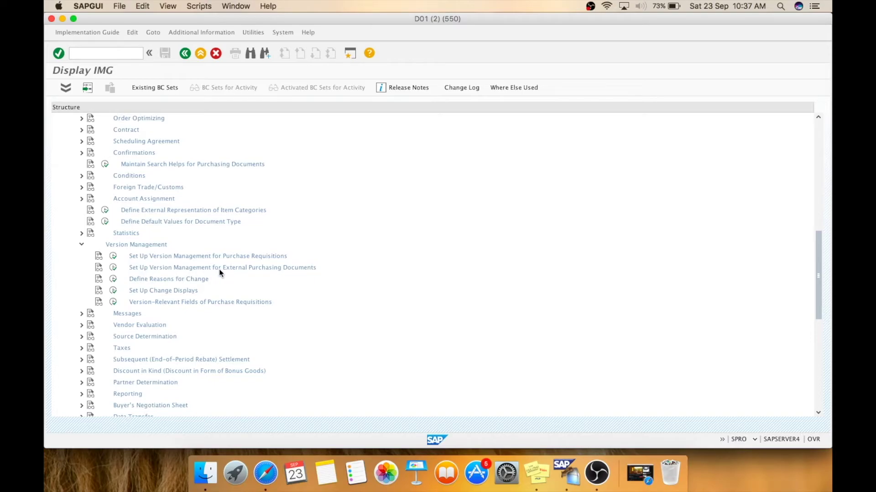
pyautogui.click(113, 269)
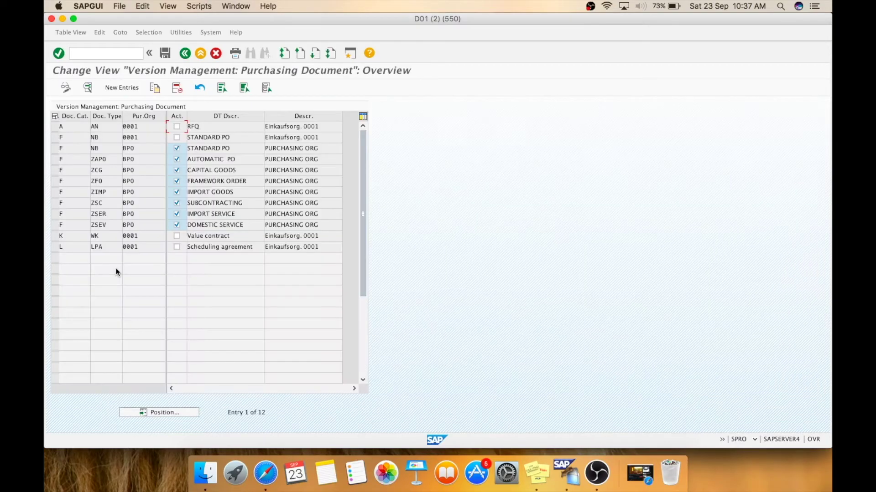
# Select the NB STANDARD PO entry for BP0 and view its details via Copy As
pyautogui.click(70, 151)
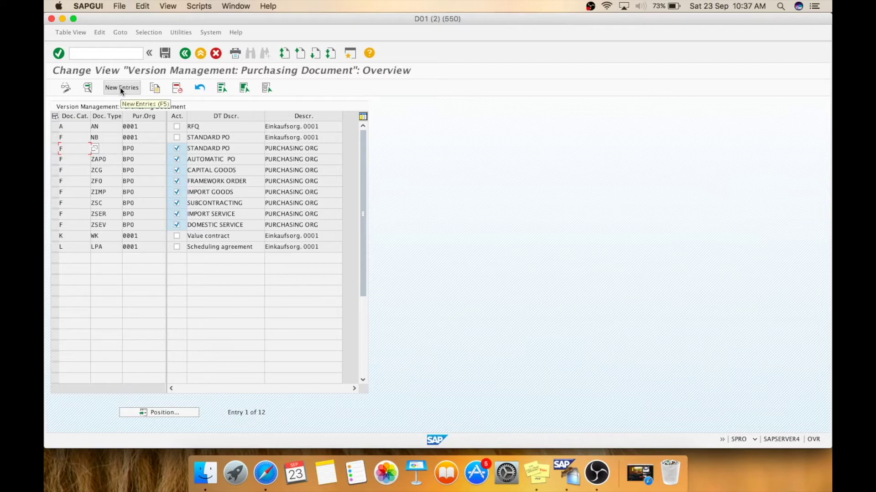
pyautogui.click(56, 149)
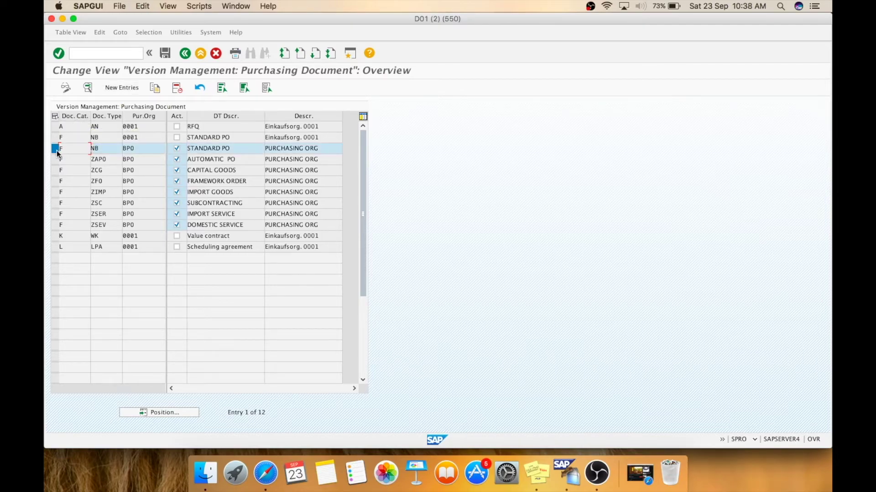
pyautogui.click(155, 88)
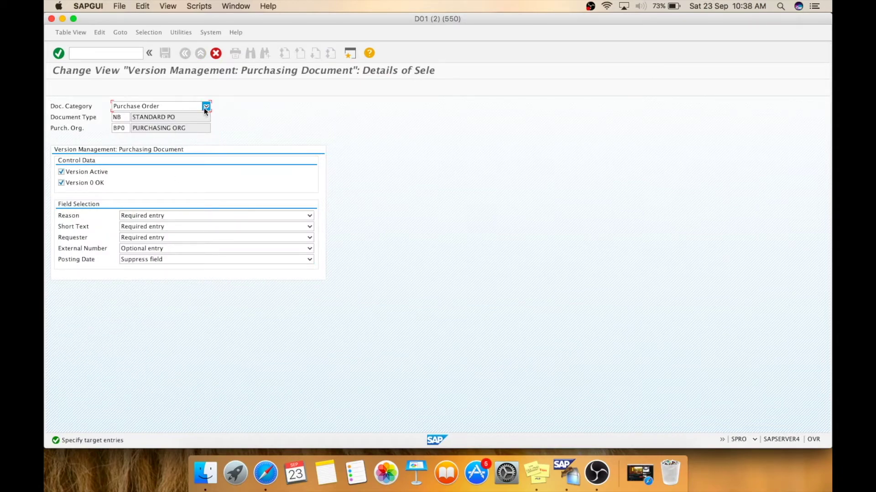
# Review the document category, type and purchasing org fields without changing them
pyautogui.click(206, 106)
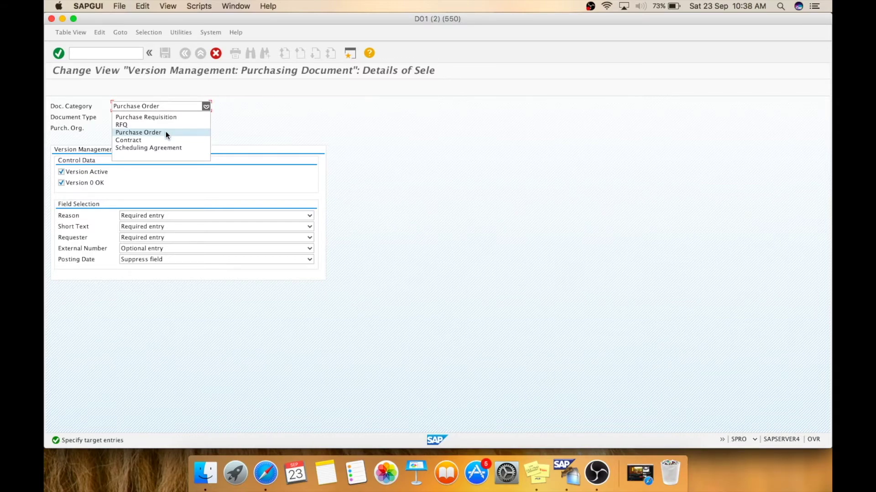
pyautogui.click(166, 132)
pyautogui.click(123, 117)
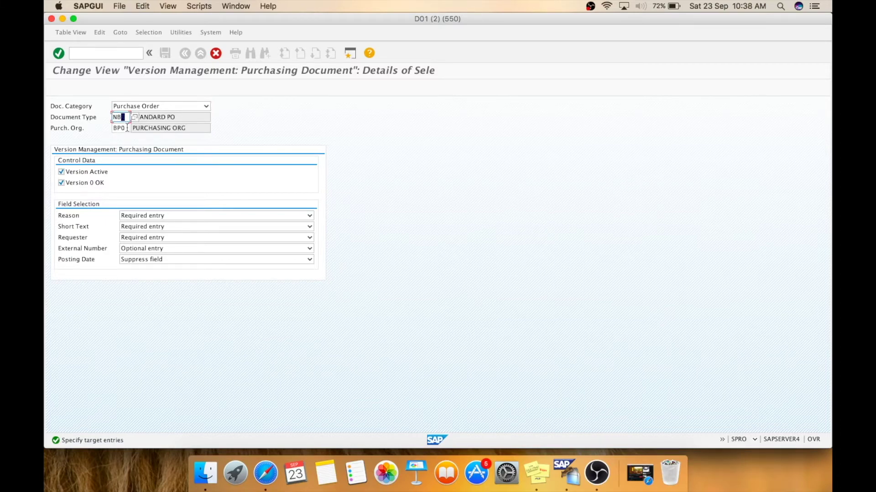
pyautogui.click(127, 128)
pyautogui.click(156, 128)
# Inspect the Reason field choices, leave it required, and cancel back to the overview
pyautogui.click(229, 218)
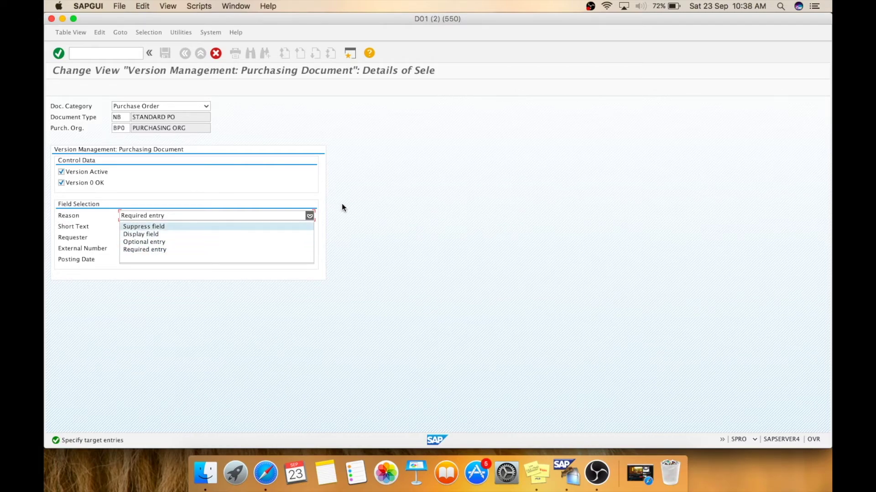
pyautogui.click(309, 215)
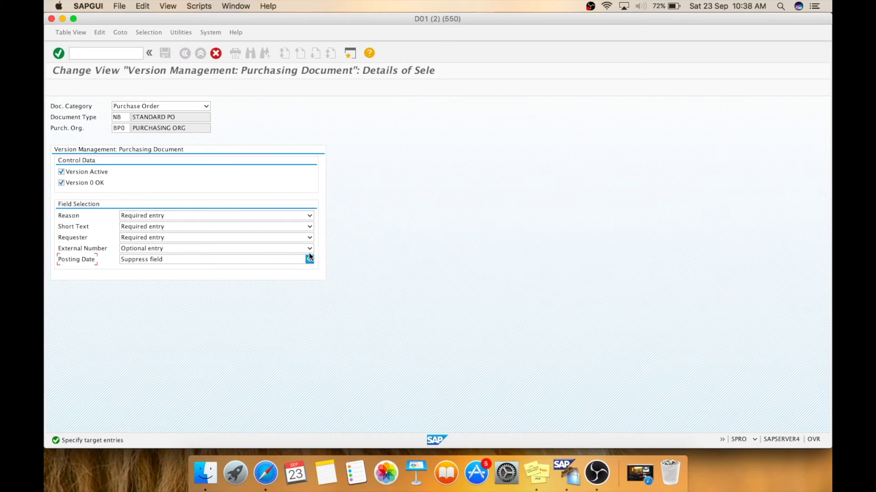
pyautogui.click(216, 53)
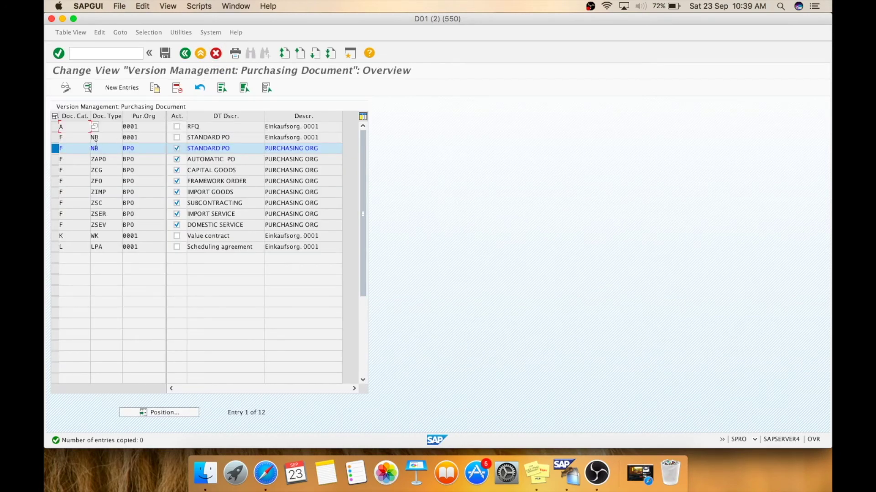
# Return to the IMG tree and open Define Reasons for Change
pyautogui.click(183, 55)
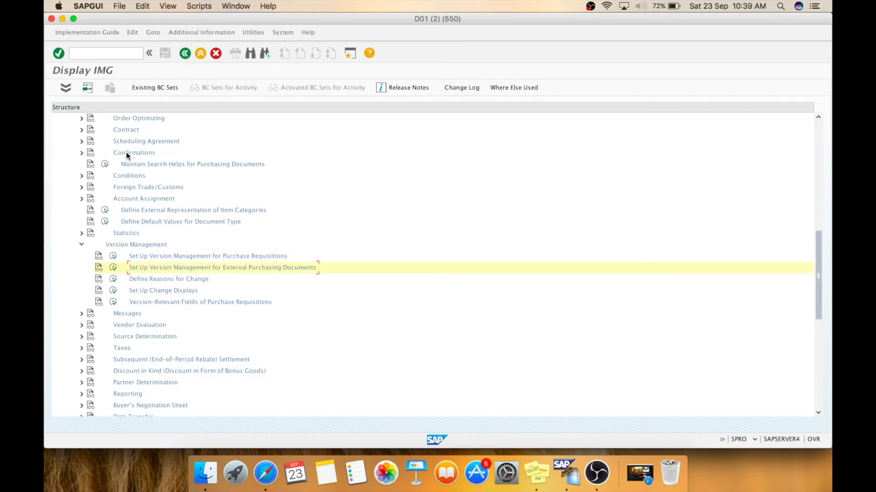
pyautogui.click(114, 279)
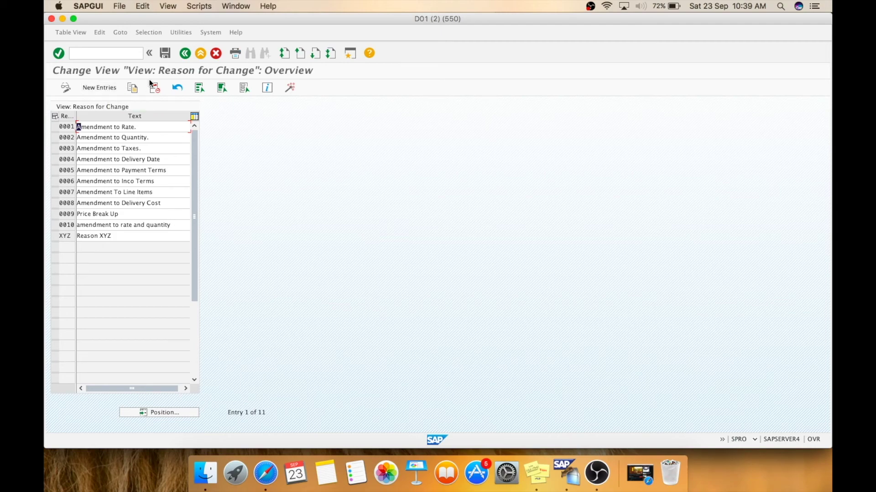
# Go back from the Reasons for Change list to the Version Management IMG activities
pyautogui.click(183, 53)
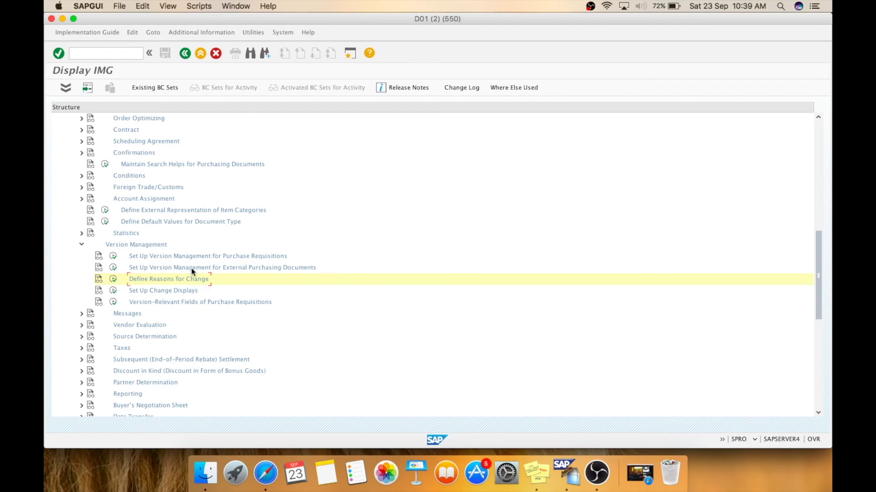